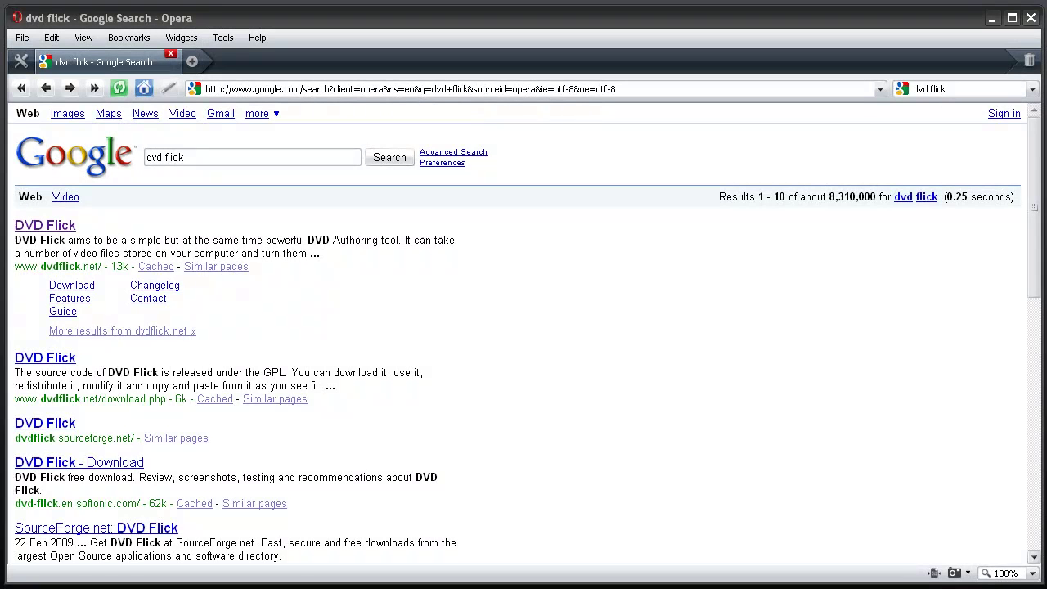
From the DVD Flick website's Download page, start downloading the version 1.3.0.6 installer.
left_click(41, 227)
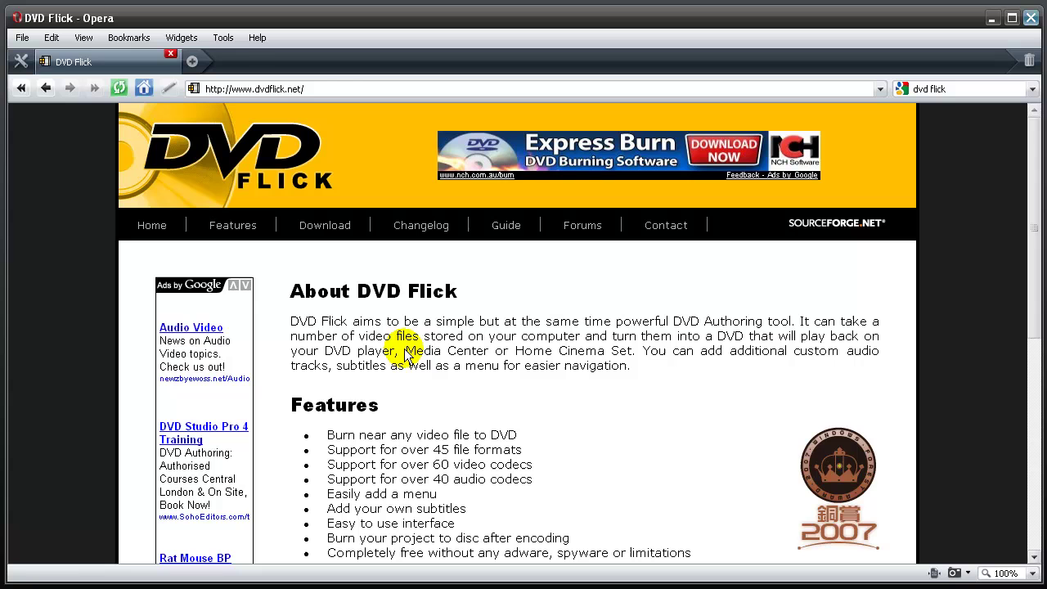
left_click(332, 237)
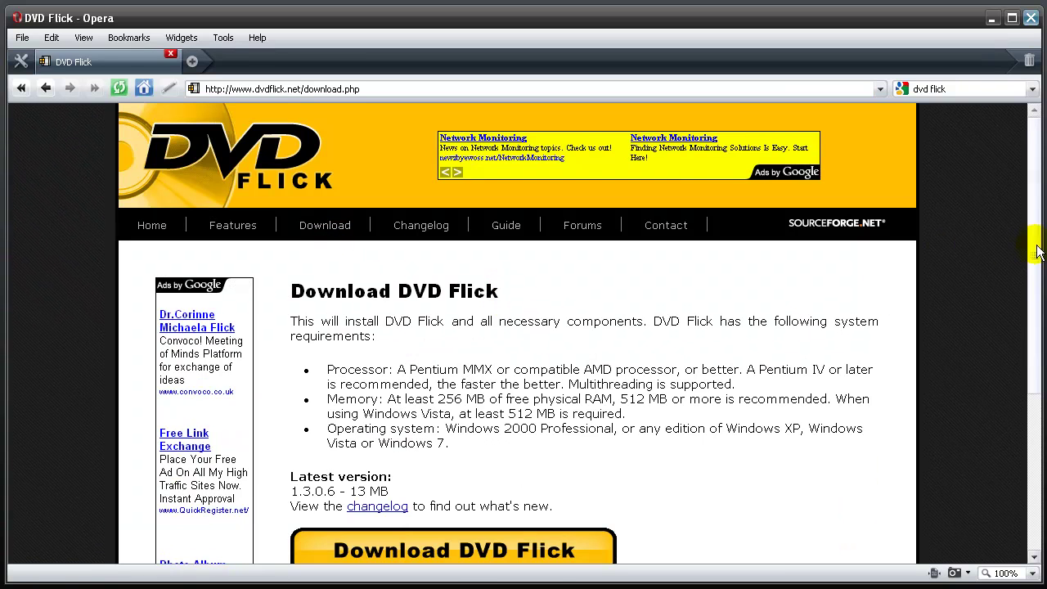
left_click_drag(1036, 244, 1035, 417)
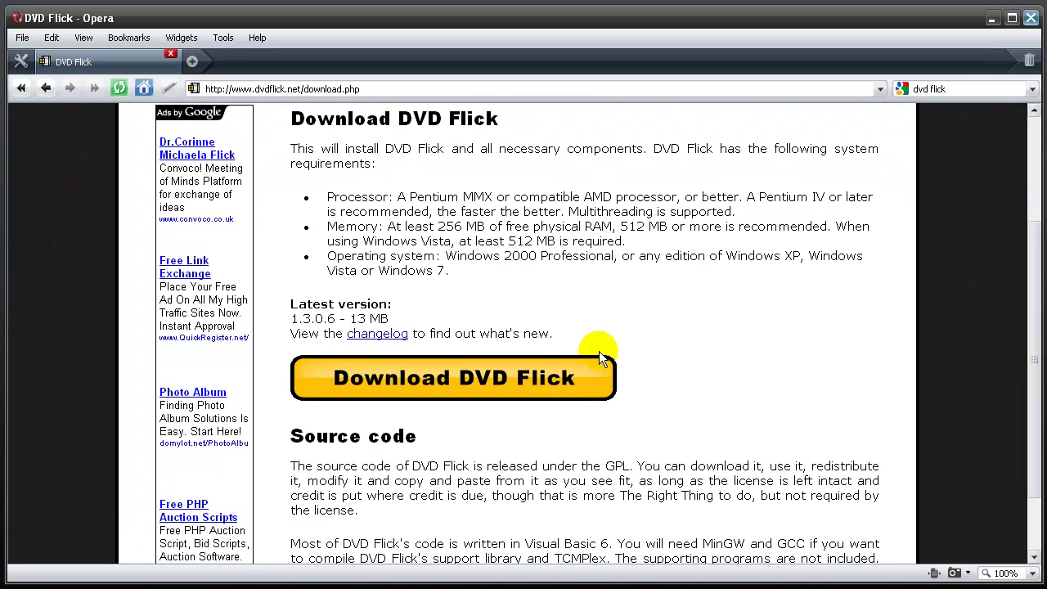
left_click(429, 386)
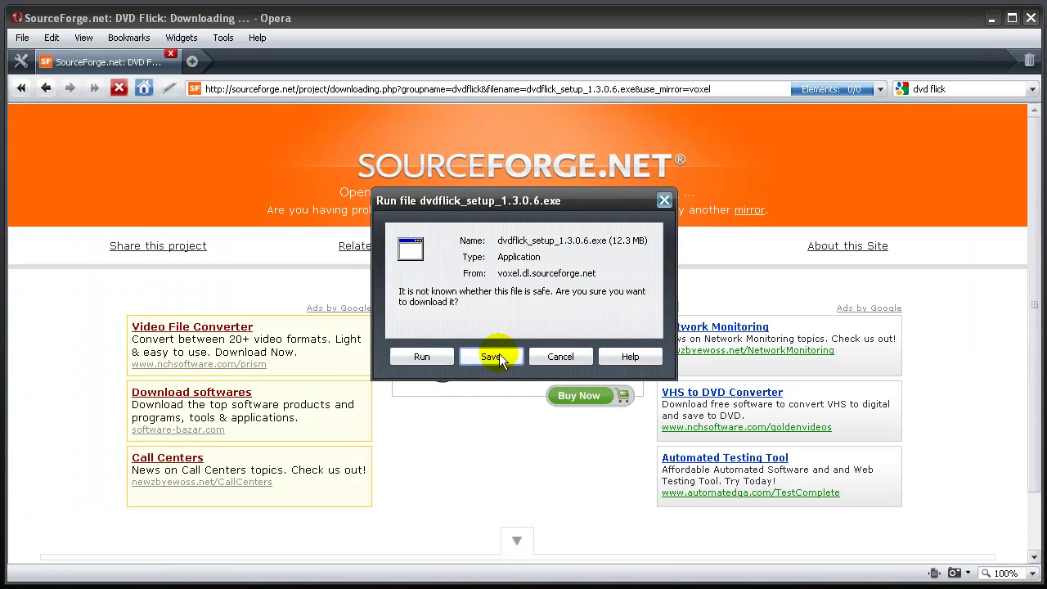
Save dvdflick_setup_1.3.0.6.exe to the Desktop instead of running it.
left_click(493, 356)
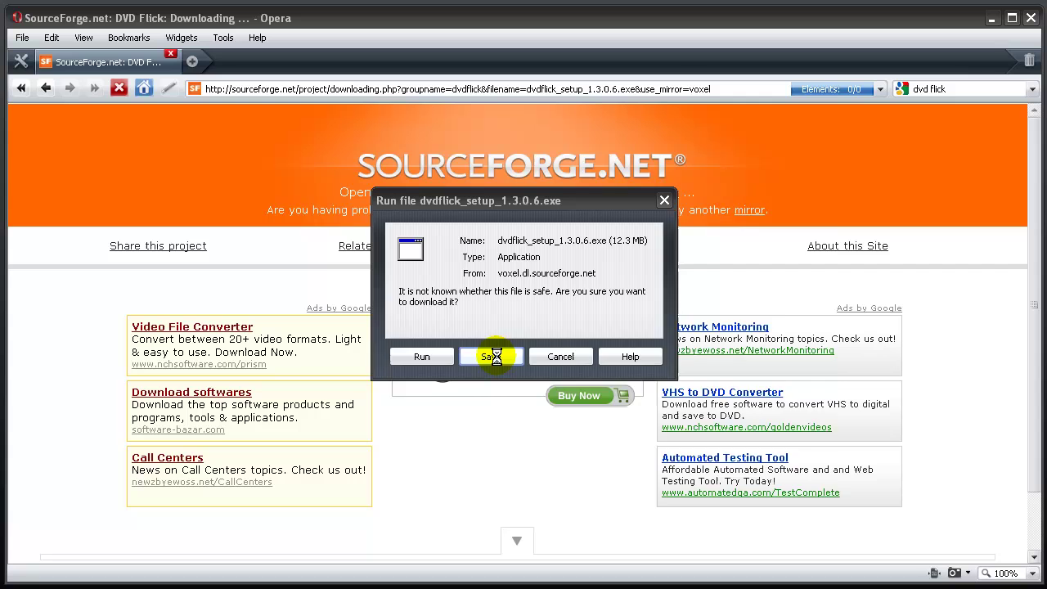
left_click(417, 351)
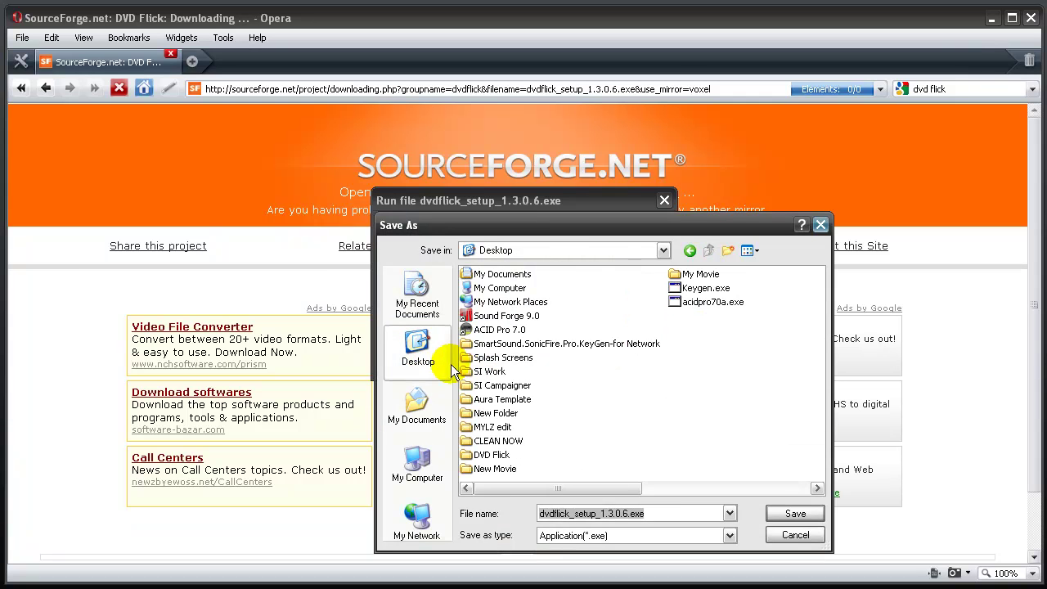
left_click(782, 515)
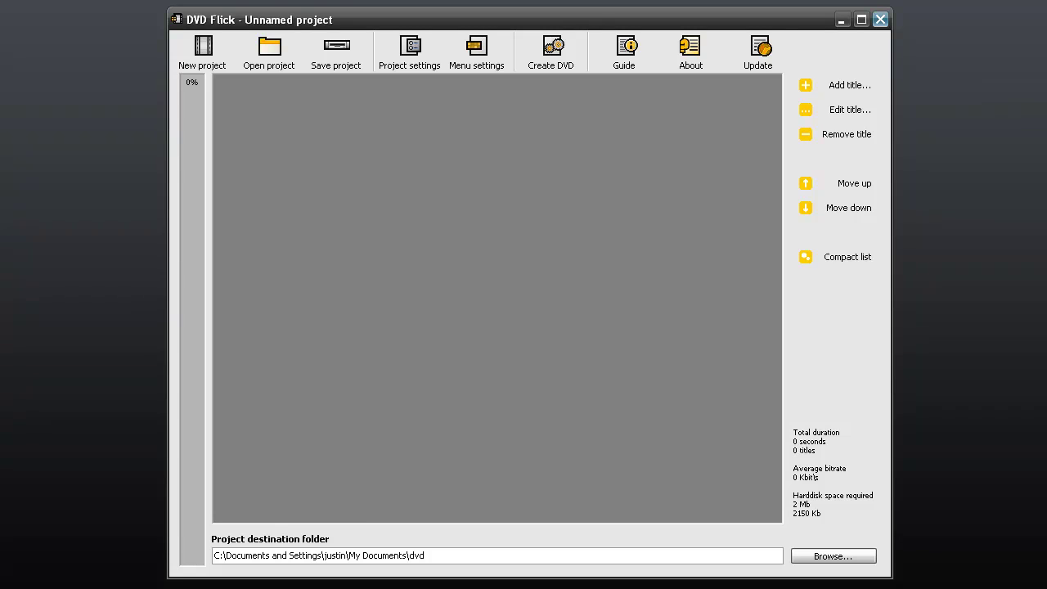
left_click(833, 555)
left_click_drag(583, 207, 492, 110)
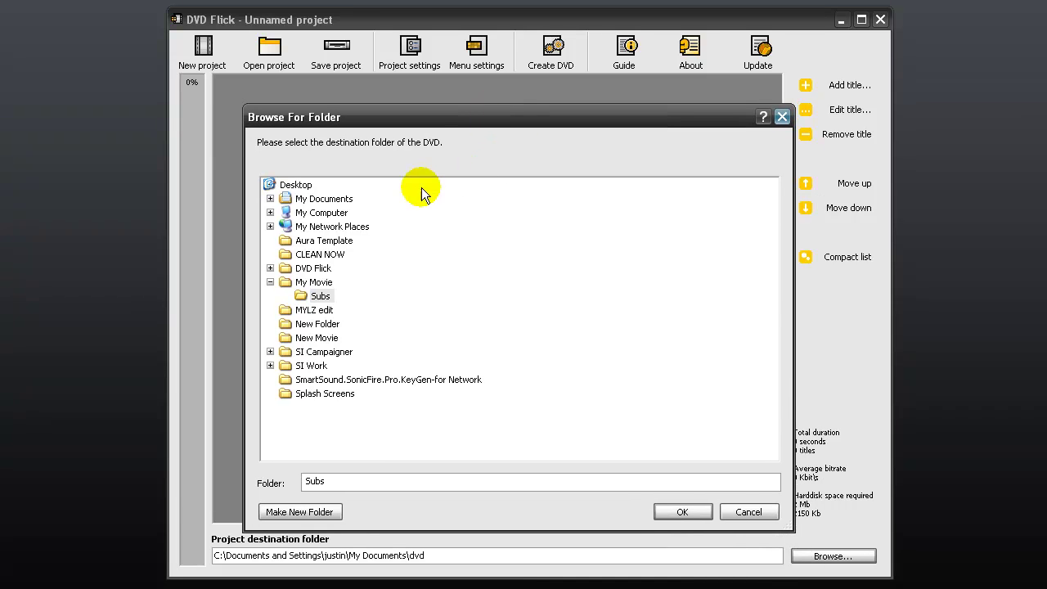
left_click(321, 200)
double_click(322, 199)
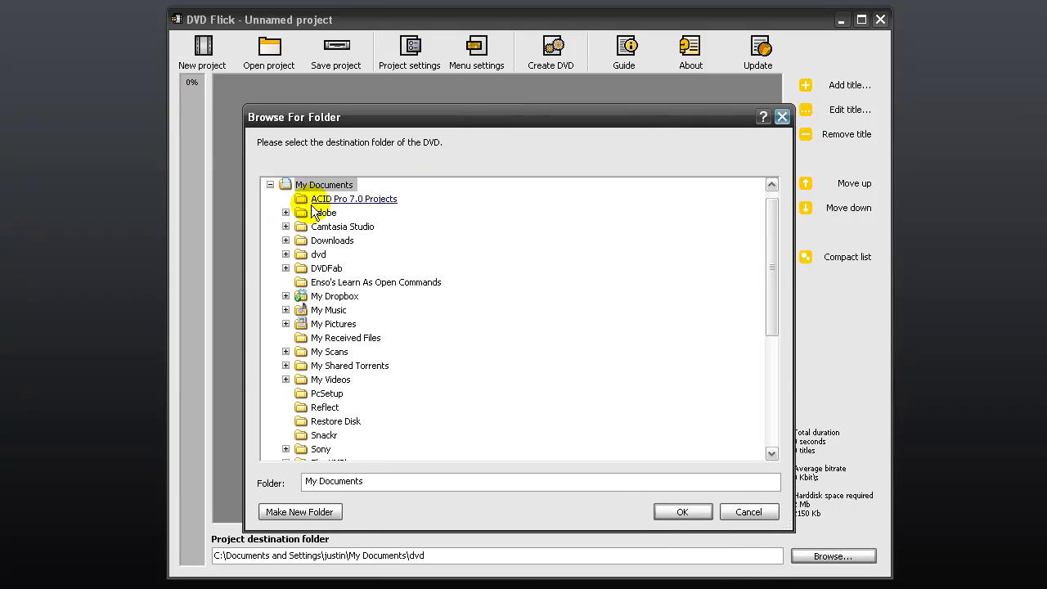
double_click(318, 254)
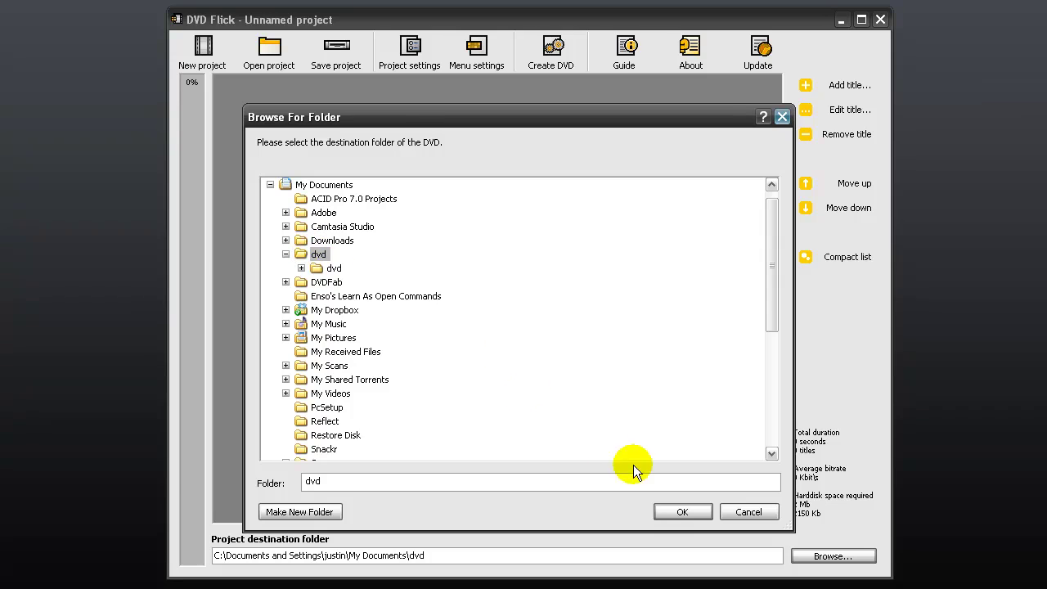
left_click(676, 512)
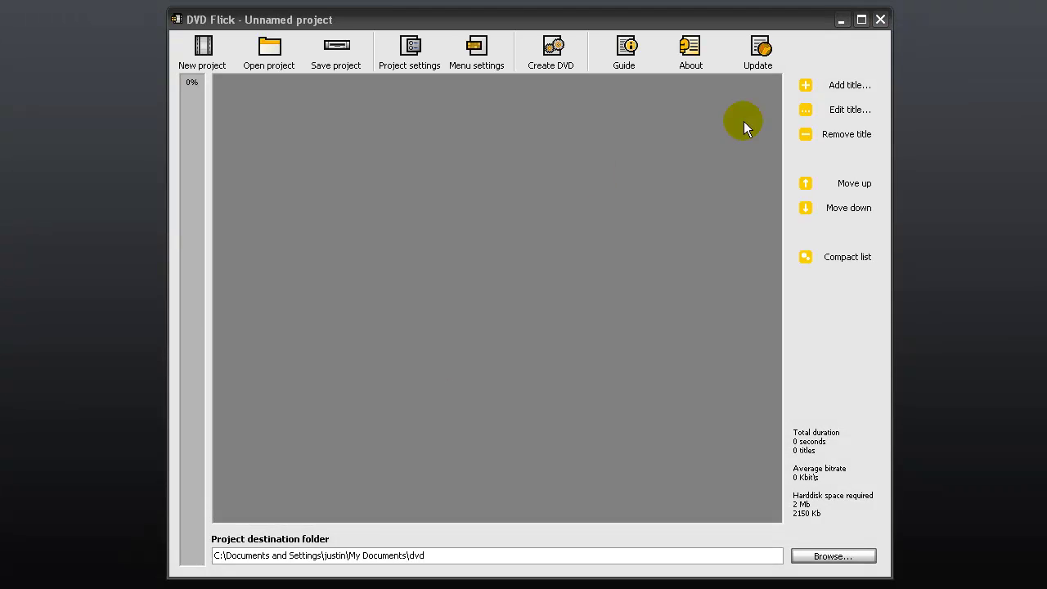
Add My Video.mp4 from the My Movie folder as the project's first title.
left_click(838, 86)
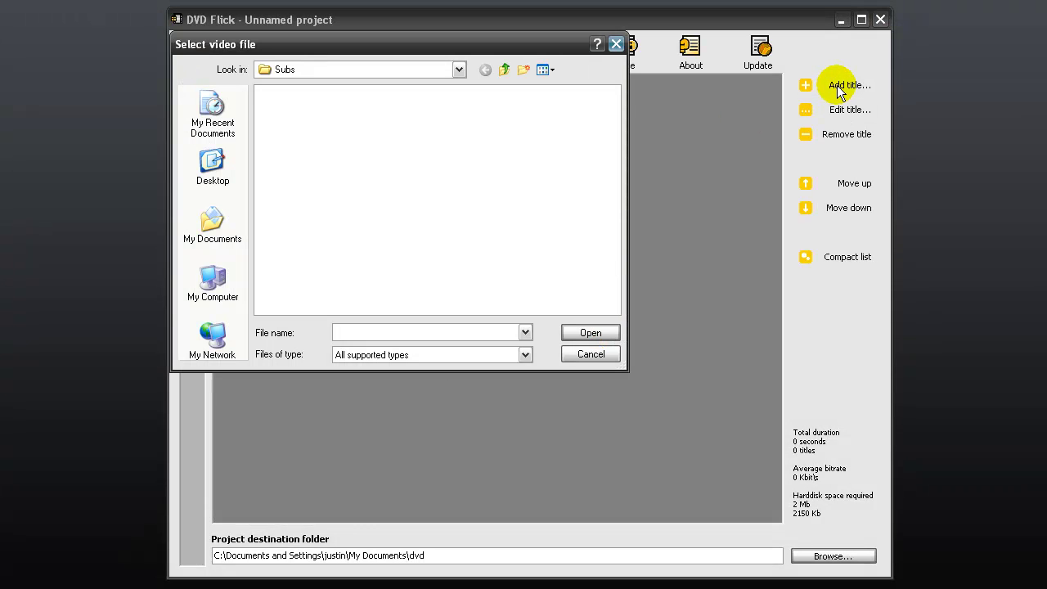
left_click(504, 70)
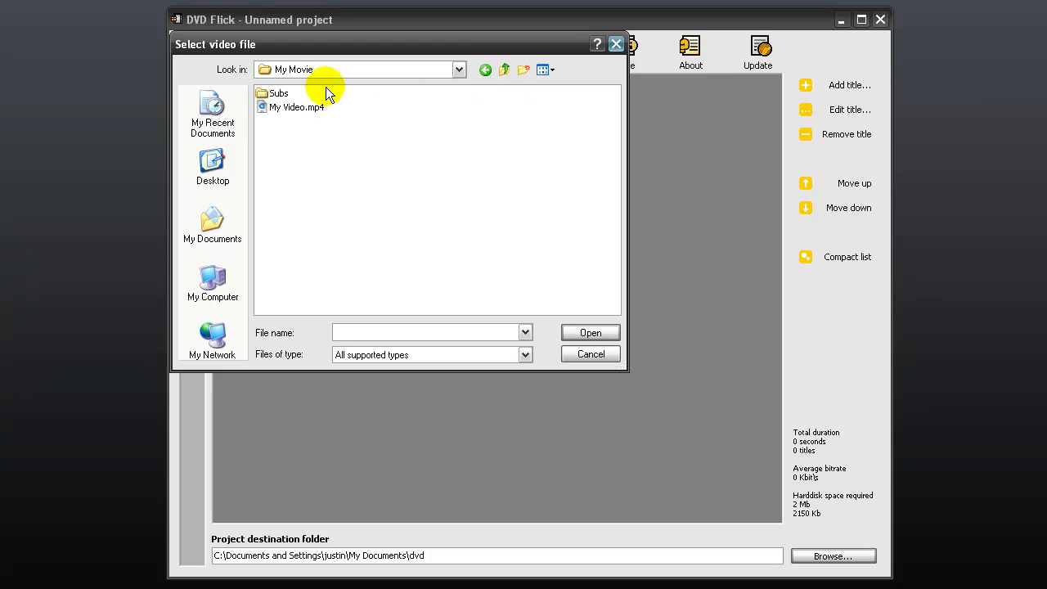
left_click(290, 109)
left_click(565, 331)
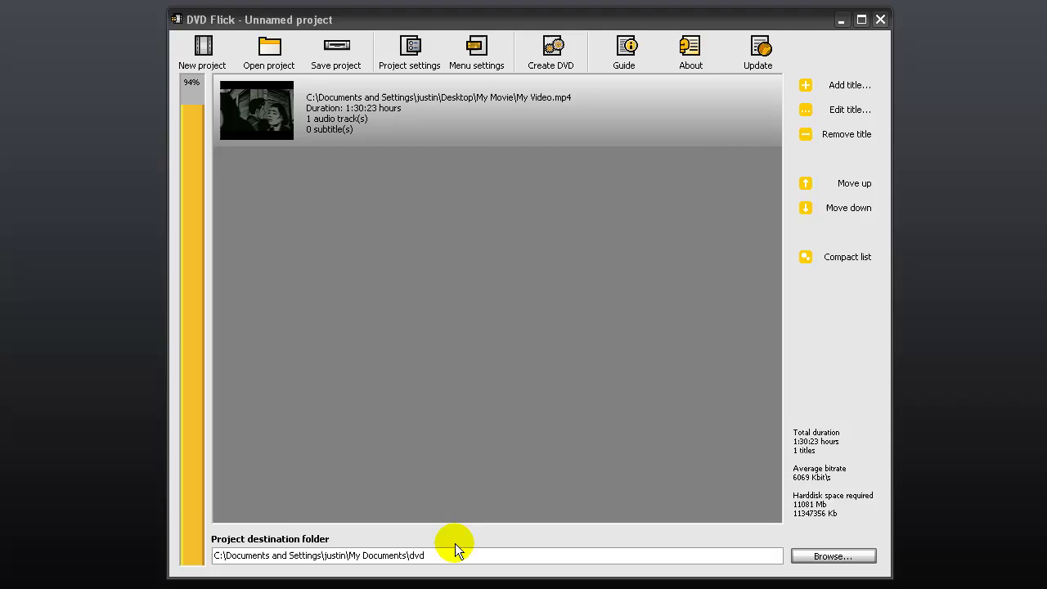
Name title 1 'My First DVD' and keep its Widescreen (16:9) aspect ratio.
left_click(832, 113)
left_click(431, 226)
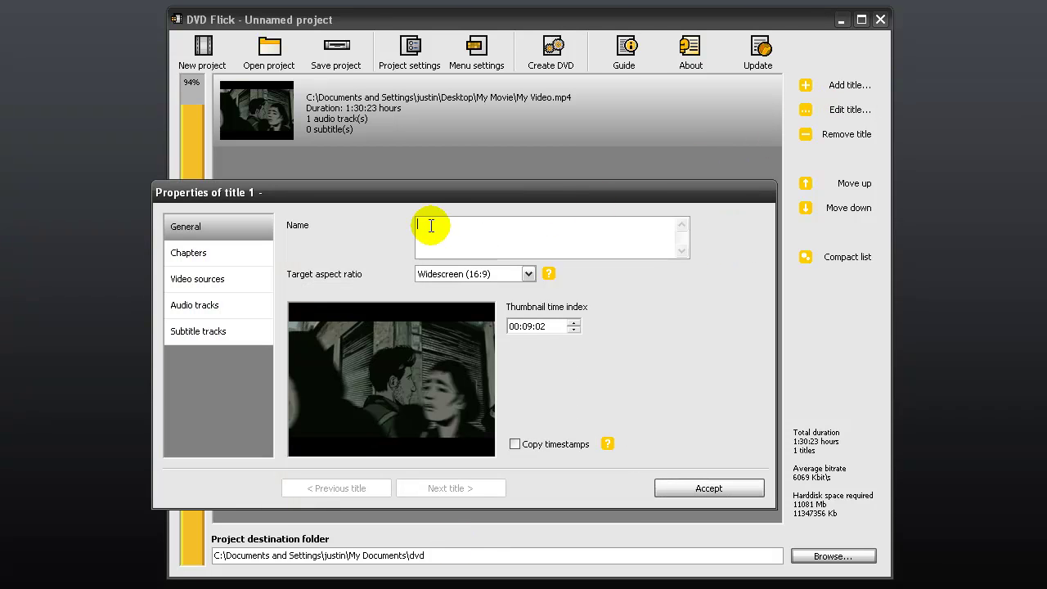
type("My First DVD")
left_click(527, 275)
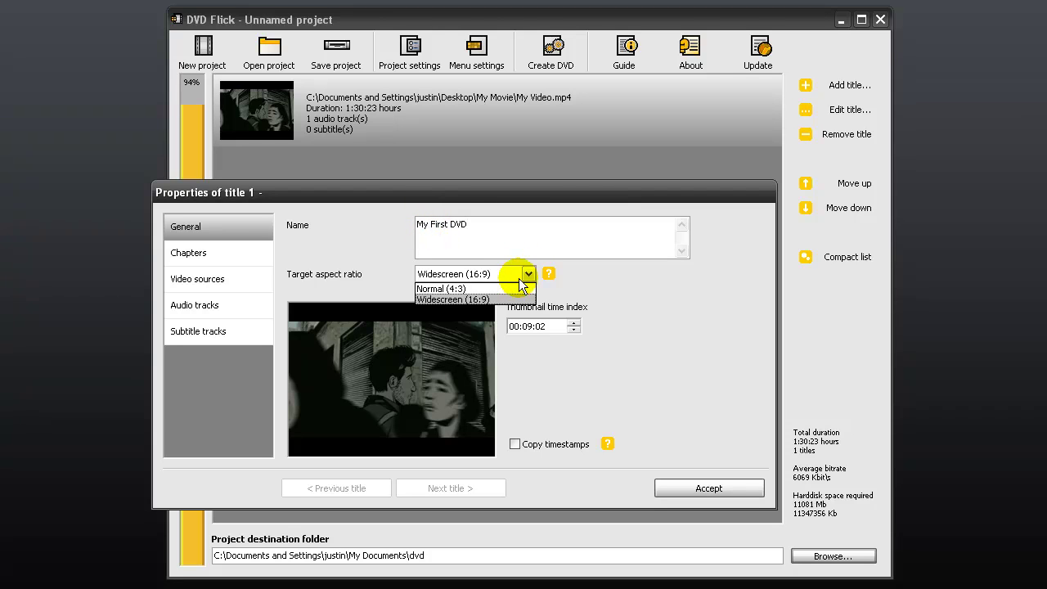
left_click(489, 299)
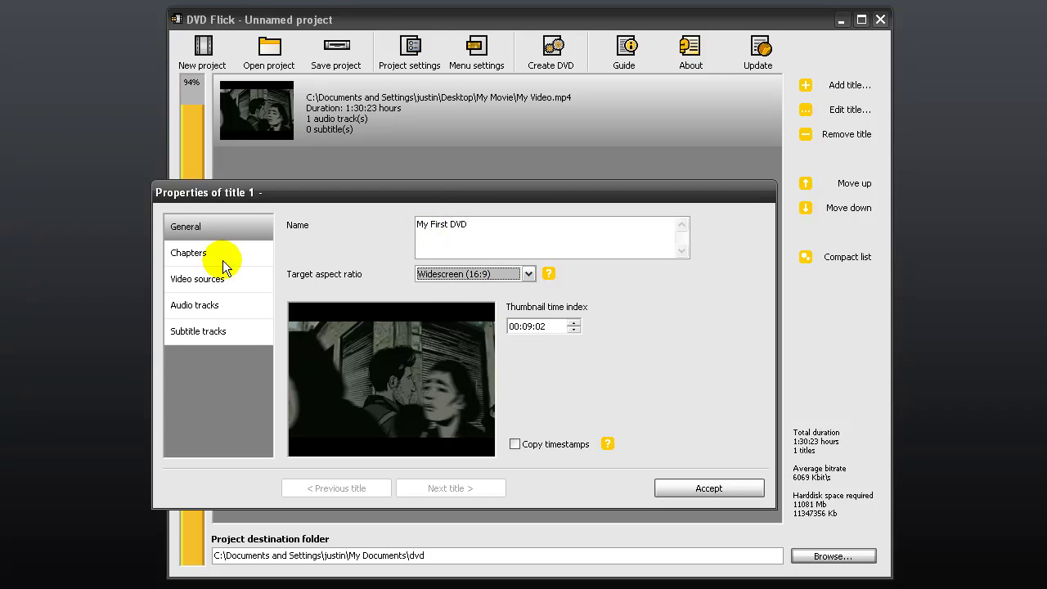
Make the title create chapters every 15 minutes.
left_click(194, 255)
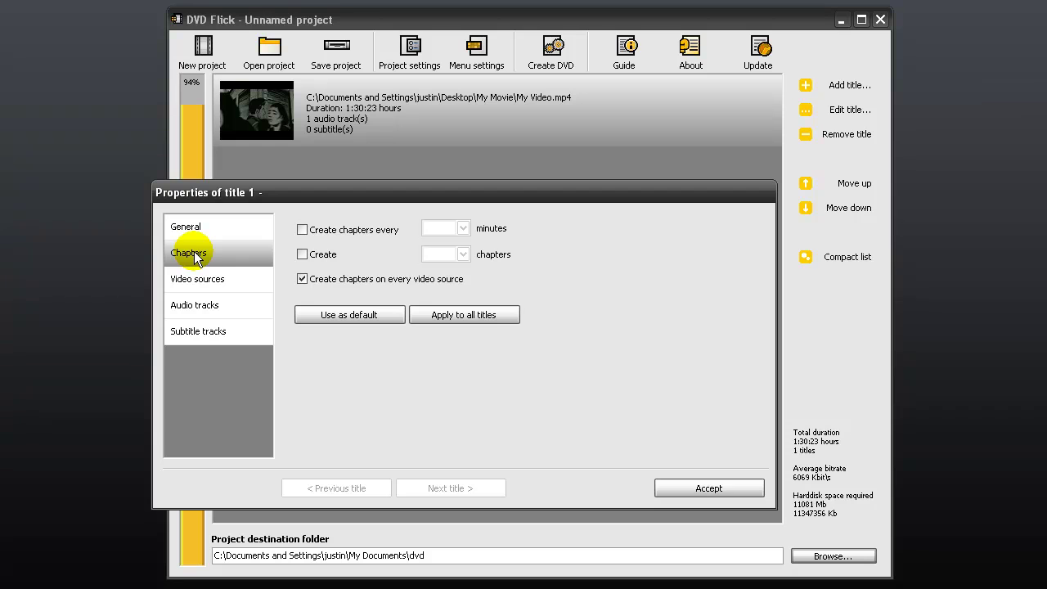
left_click(303, 229)
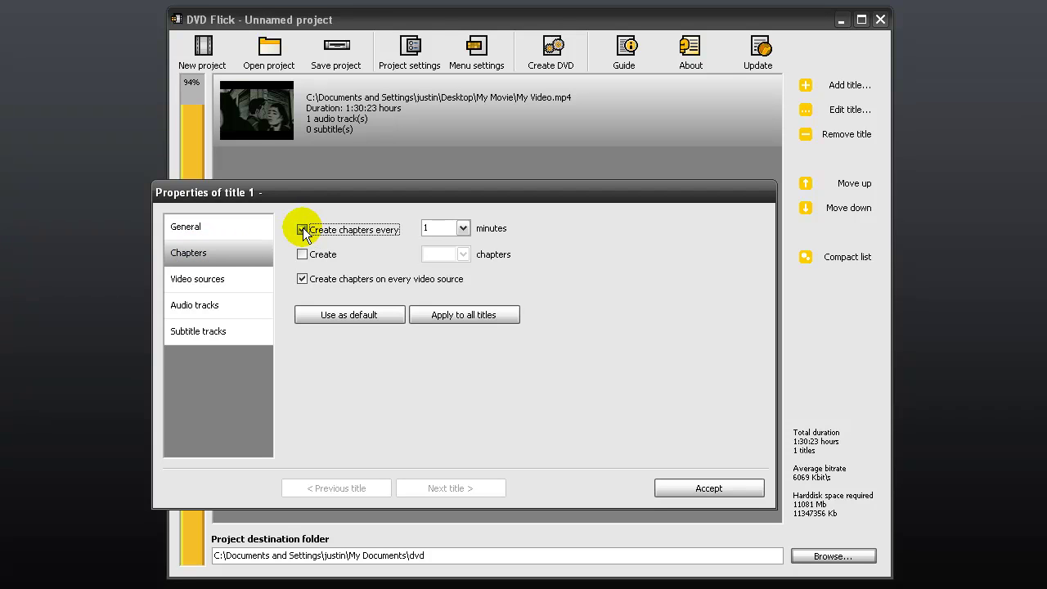
left_click(463, 228)
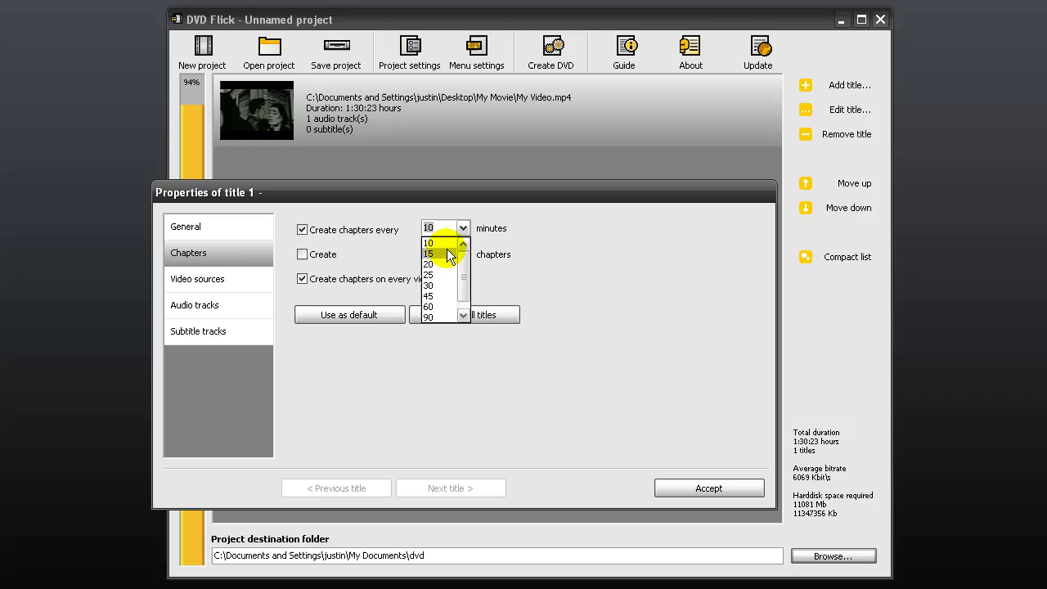
left_click(446, 254)
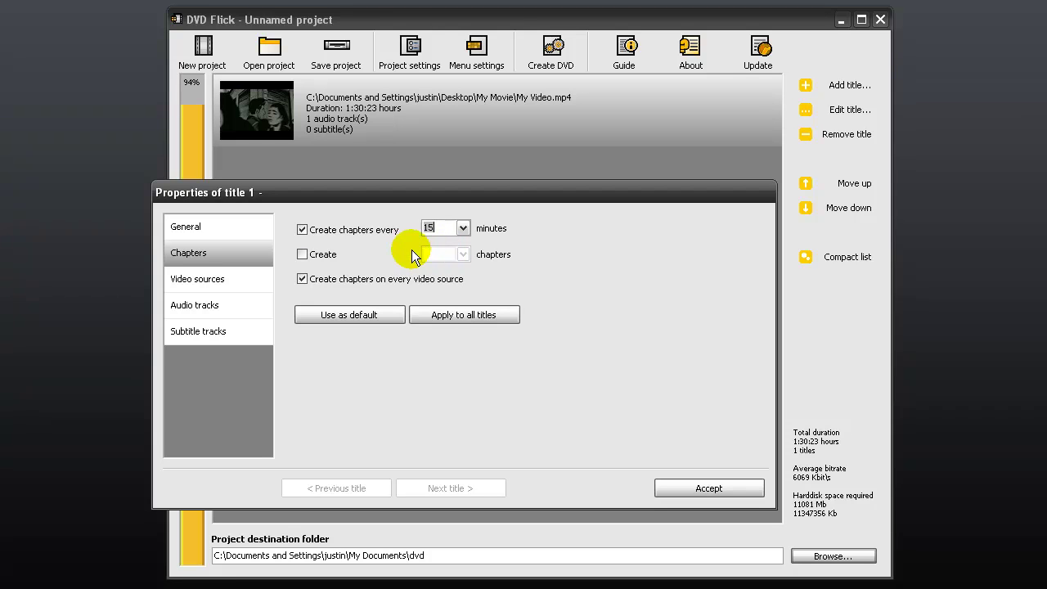
left_click(195, 331)
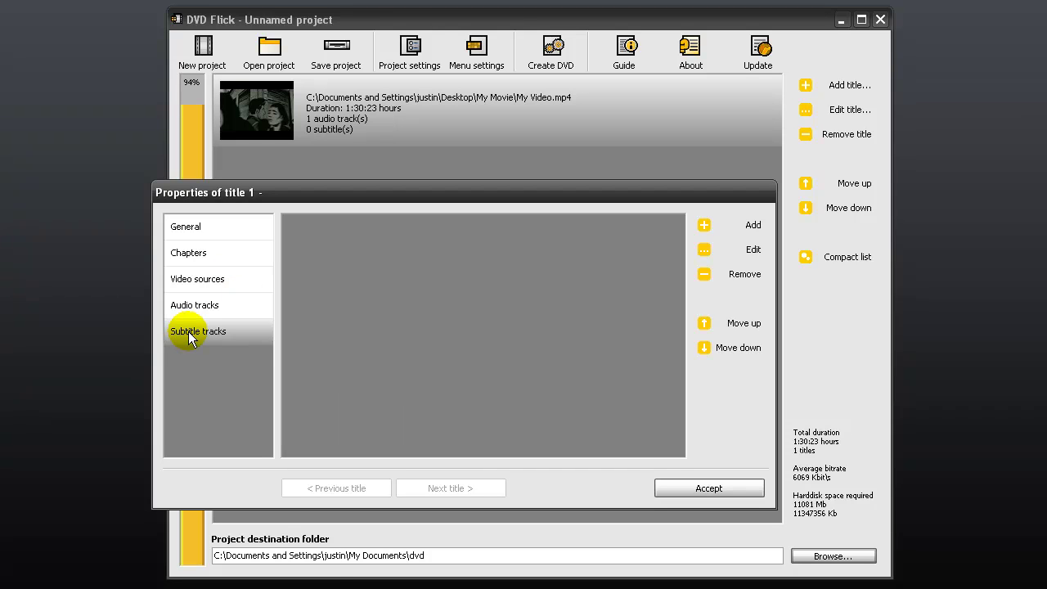
Attach Video Sub.srt from the Subs folder to title 1 and accept its properties.
left_click(738, 224)
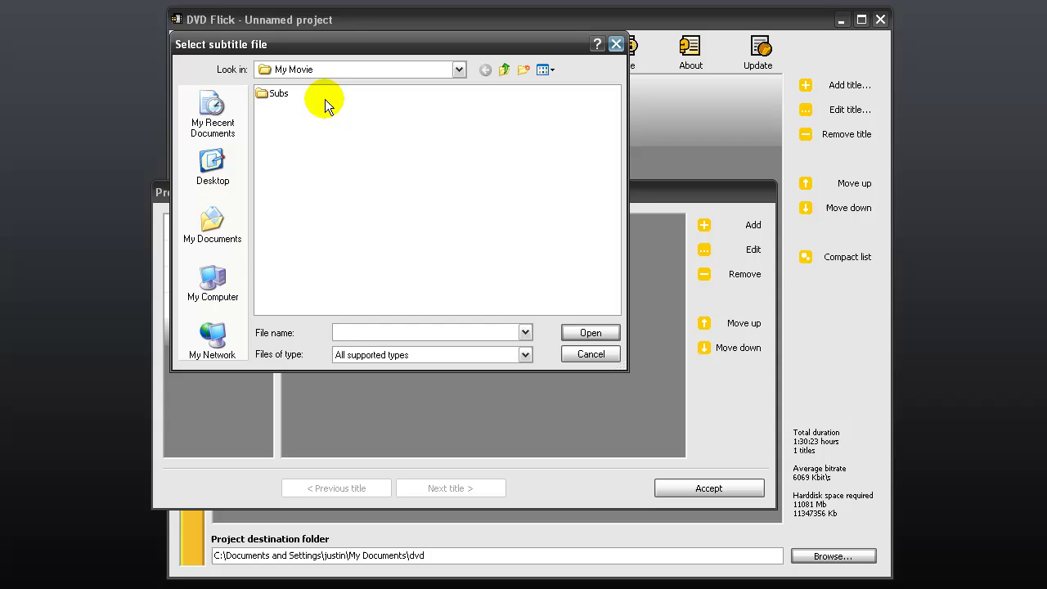
double_click(278, 94)
left_click(283, 94)
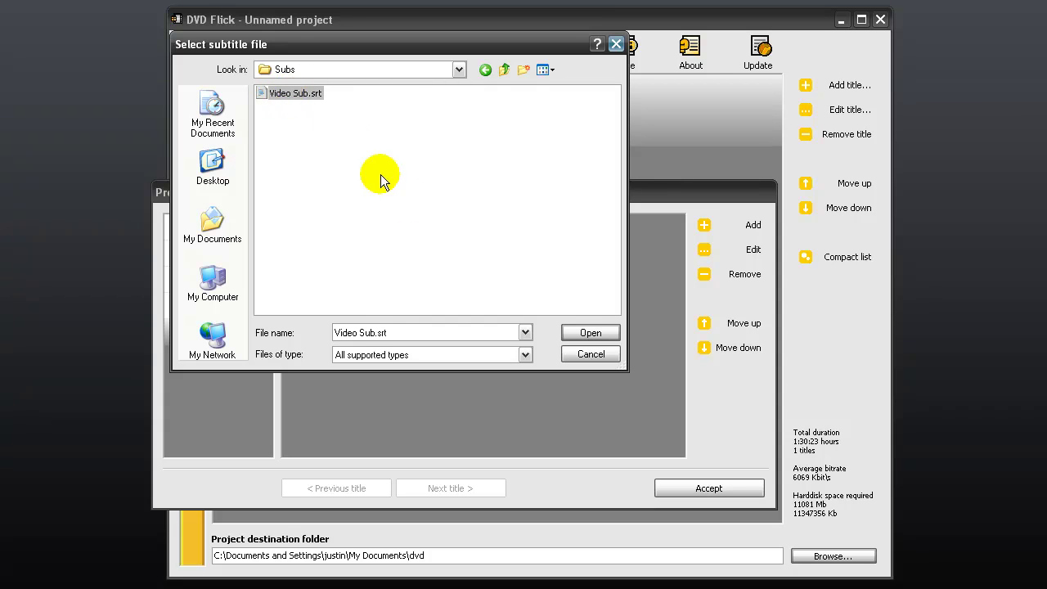
left_click(573, 331)
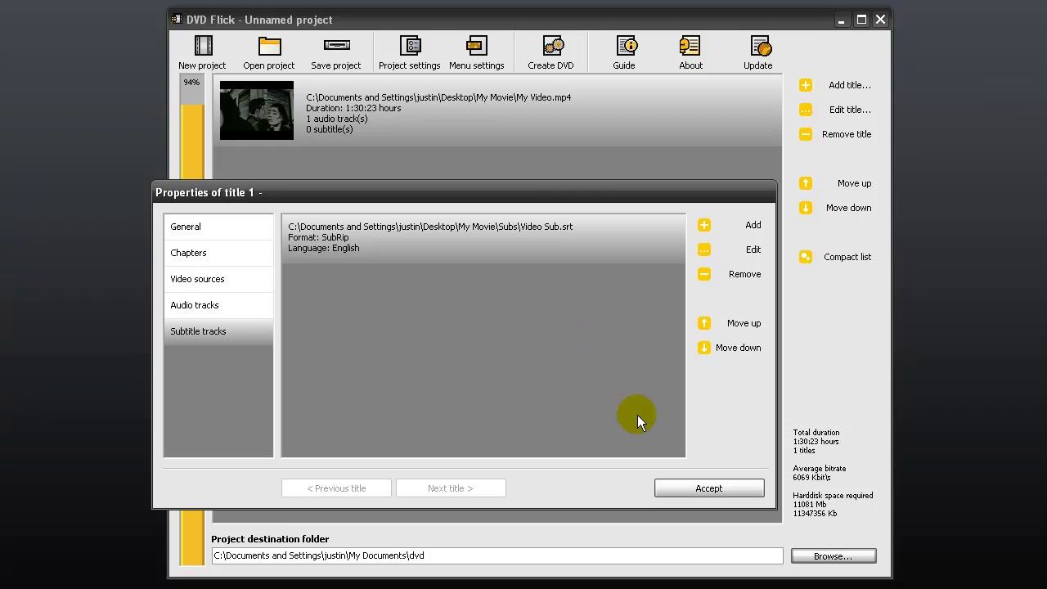
left_click(682, 487)
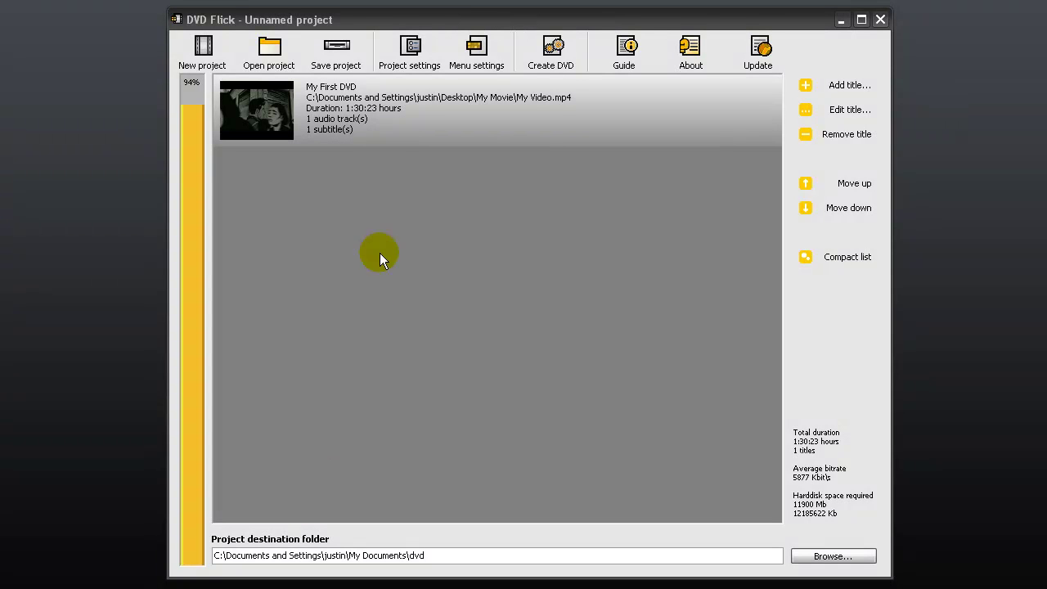
Retitle the project 'My First DVD' and keep the DVD (4.3 GB) target size.
left_click(424, 49)
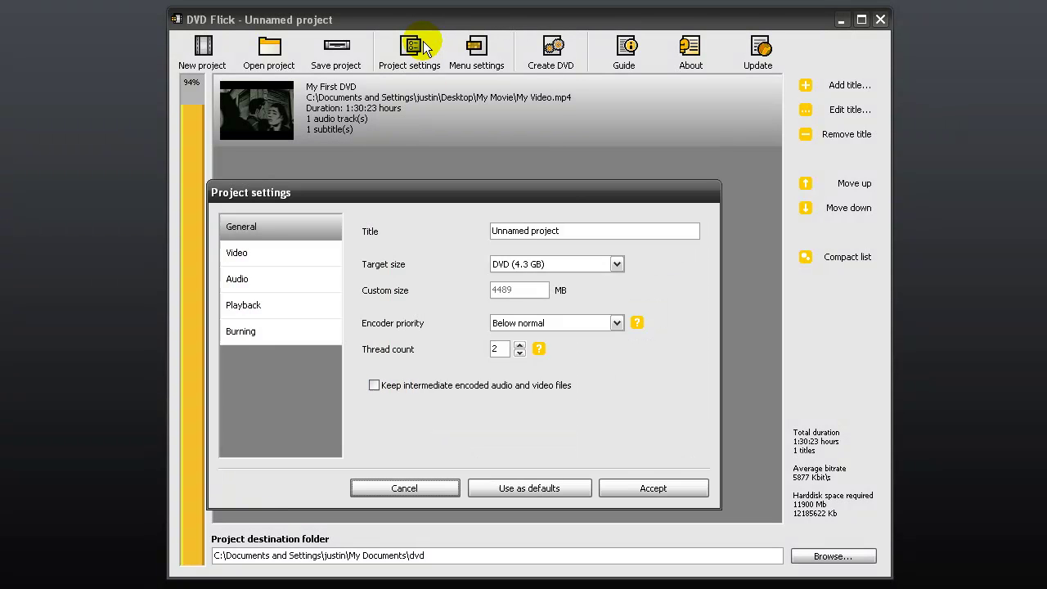
left_click_drag(569, 230, 456, 233)
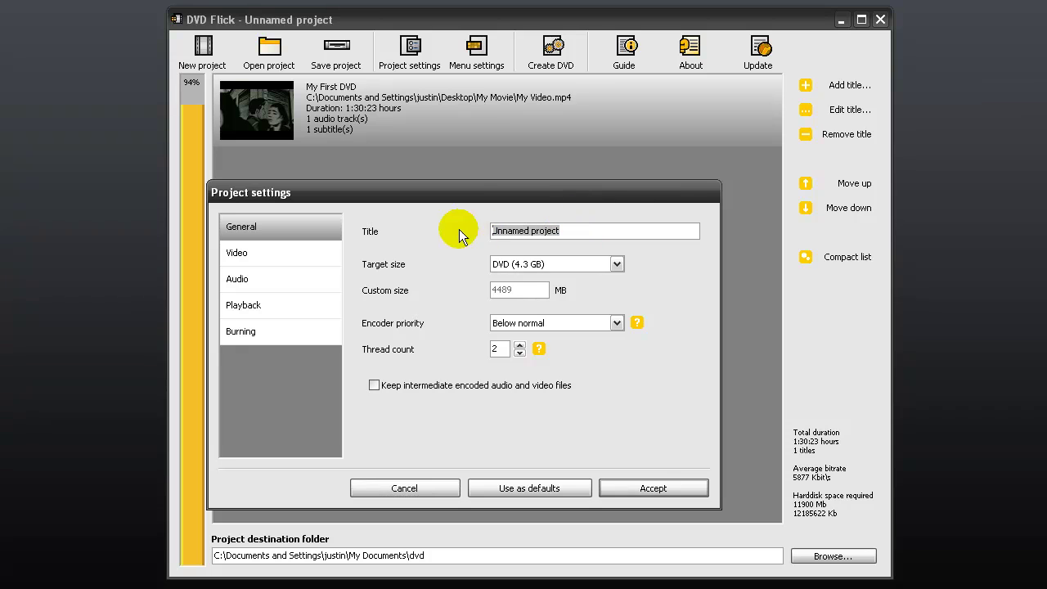
type("My First DVD")
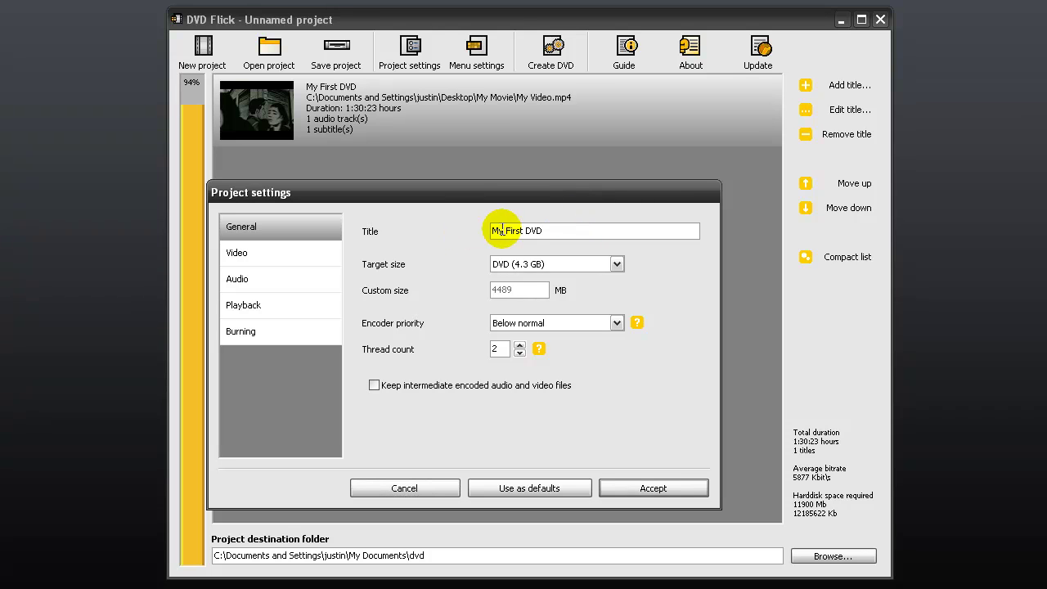
left_click(615, 264)
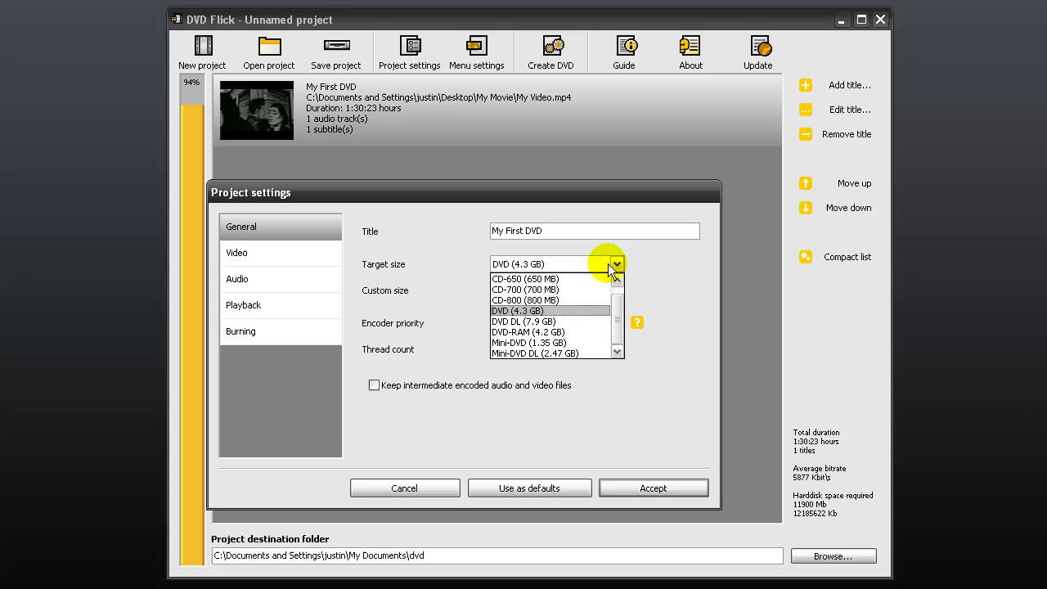
left_click(548, 310)
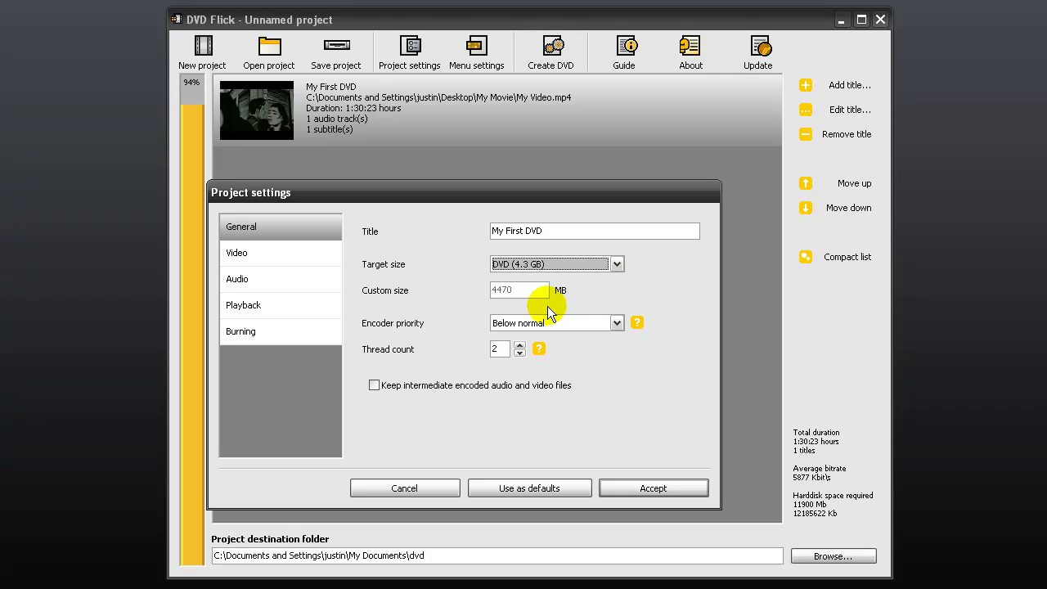
Keep NTSC as the project's video format.
left_click(249, 255)
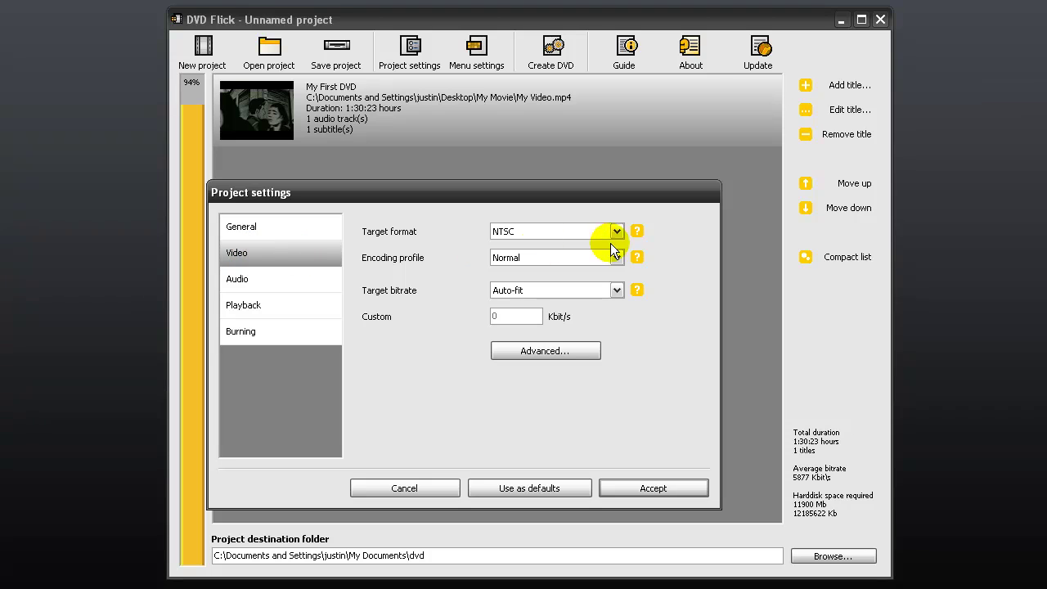
left_click(616, 233)
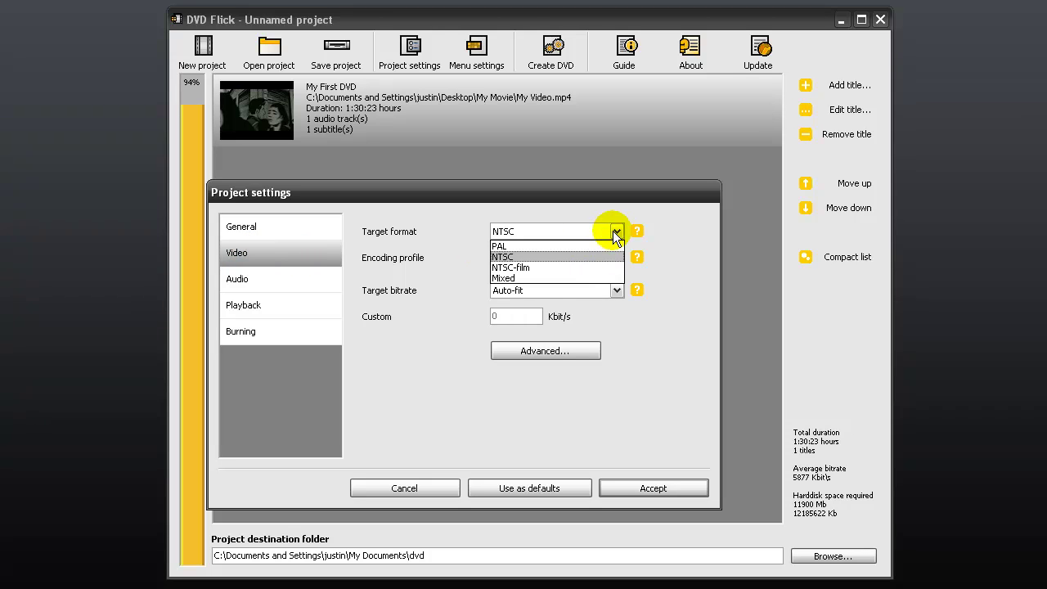
left_click(543, 259)
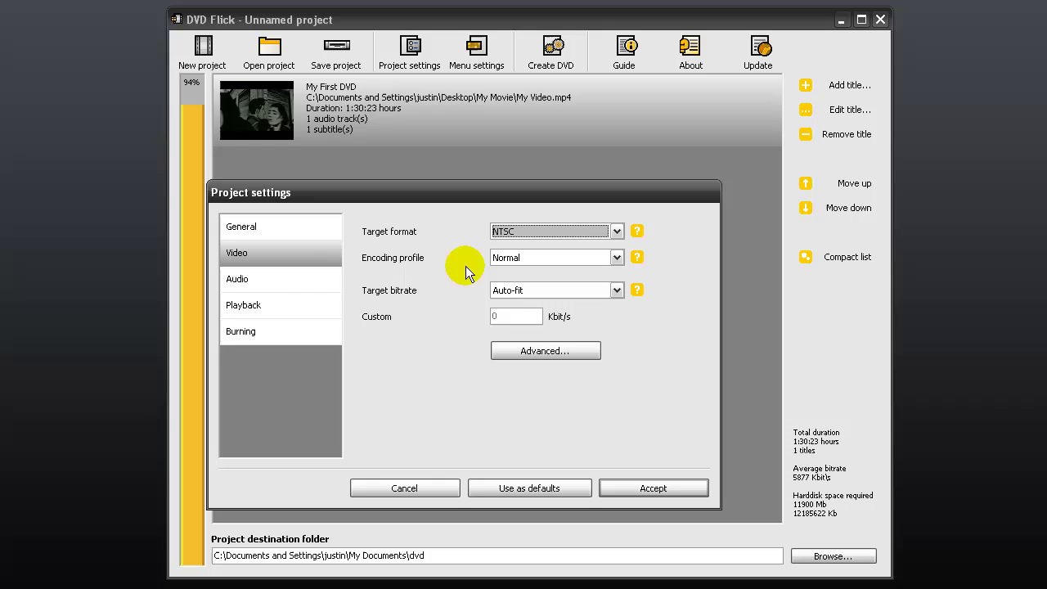
Raise the audio volume modification to 110%.
left_click(241, 281)
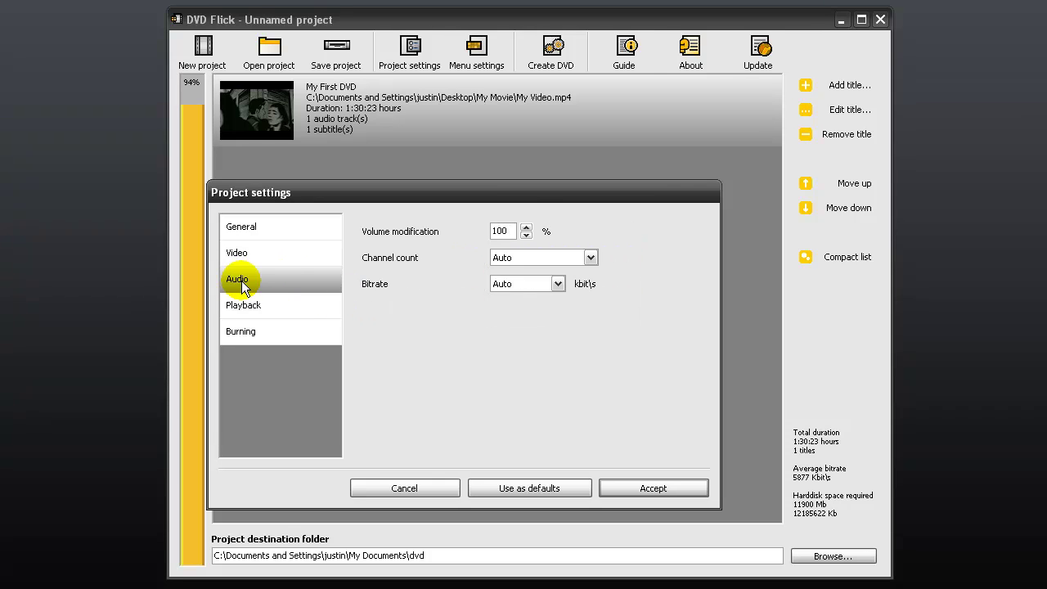
left_click(526, 227)
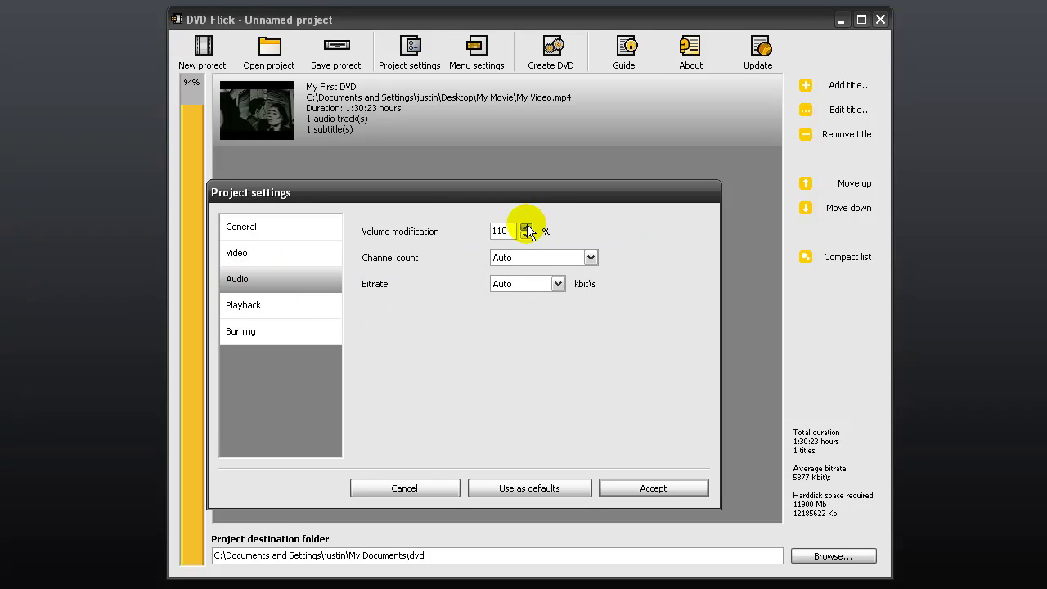
left_click(253, 305)
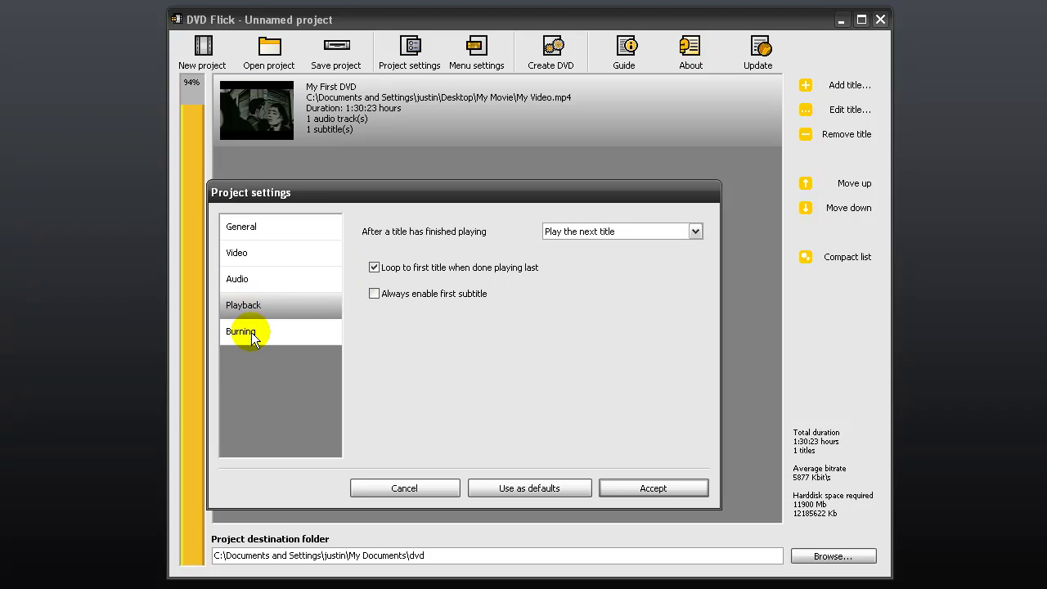
Burn to disc labelled 'My First DVD' at 8x without an ISO image, and accept the settings.
left_click(253, 337)
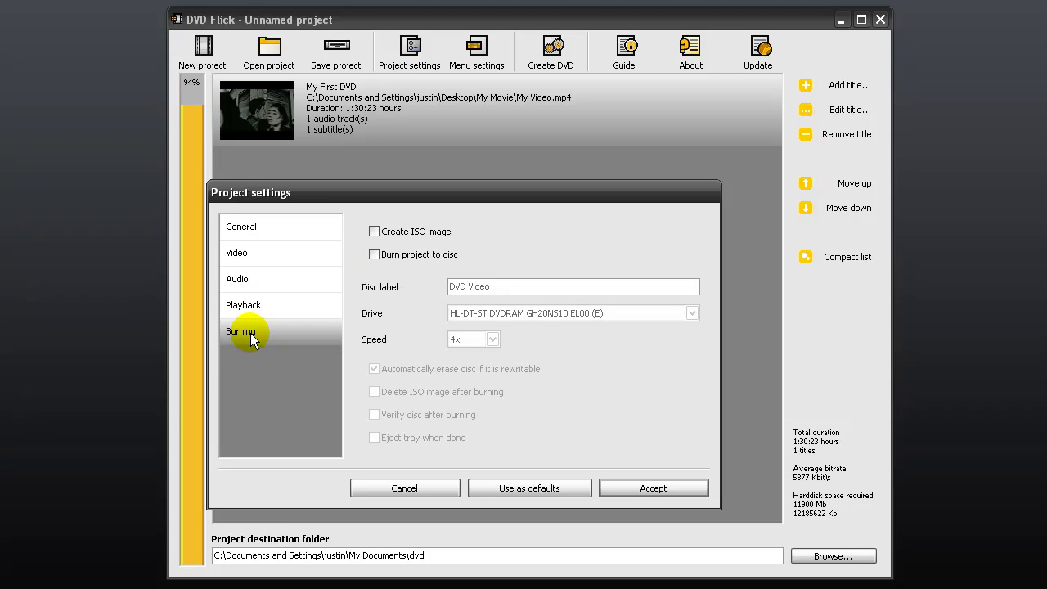
left_click(373, 230)
left_click(373, 254)
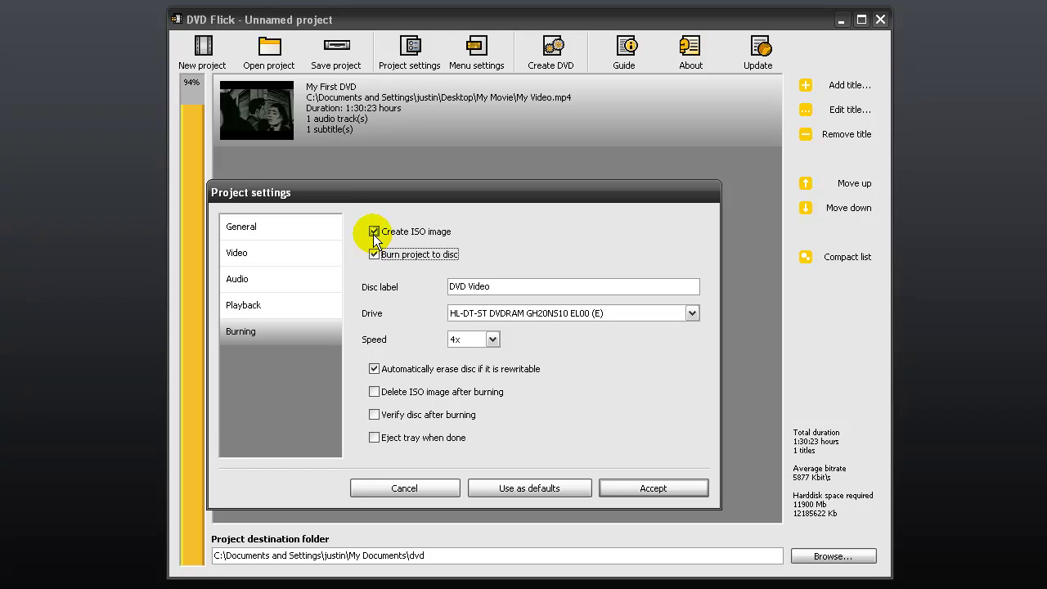
left_click(373, 232)
left_click(373, 231)
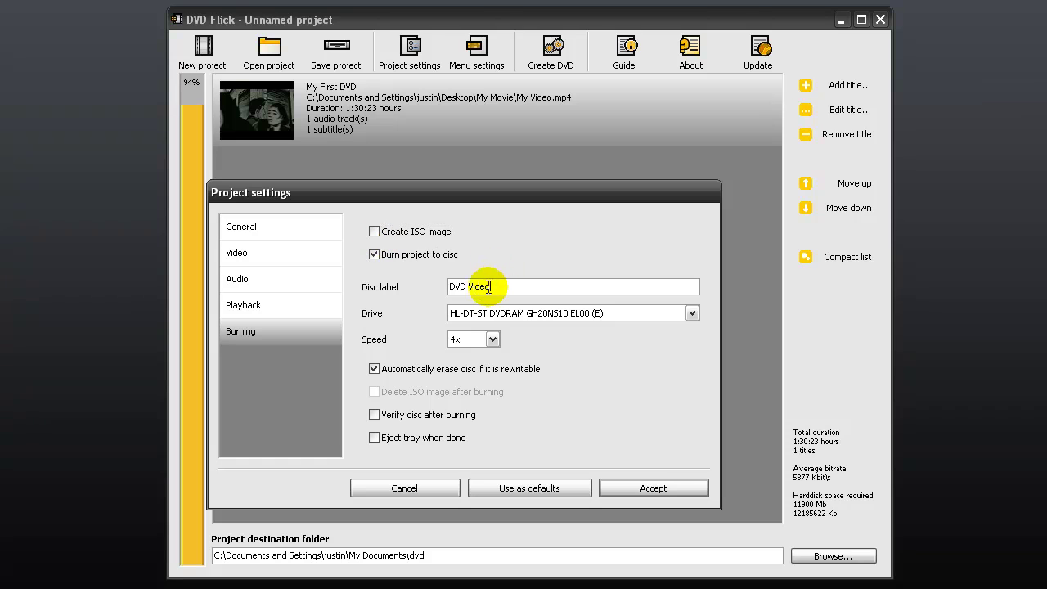
left_click_drag(489, 286, 414, 287)
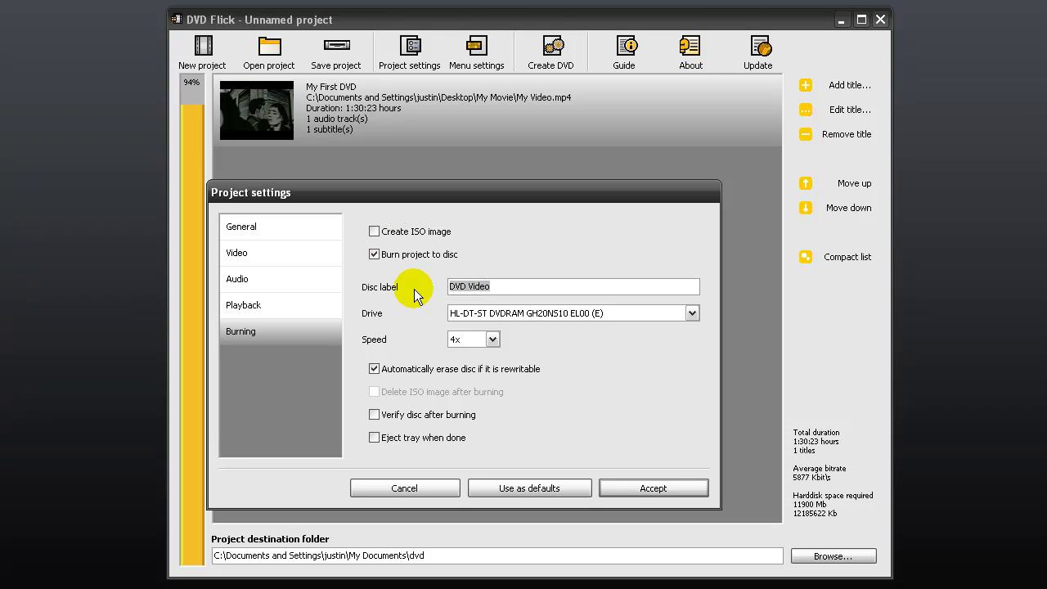
type("My First DVD")
left_click(491, 339)
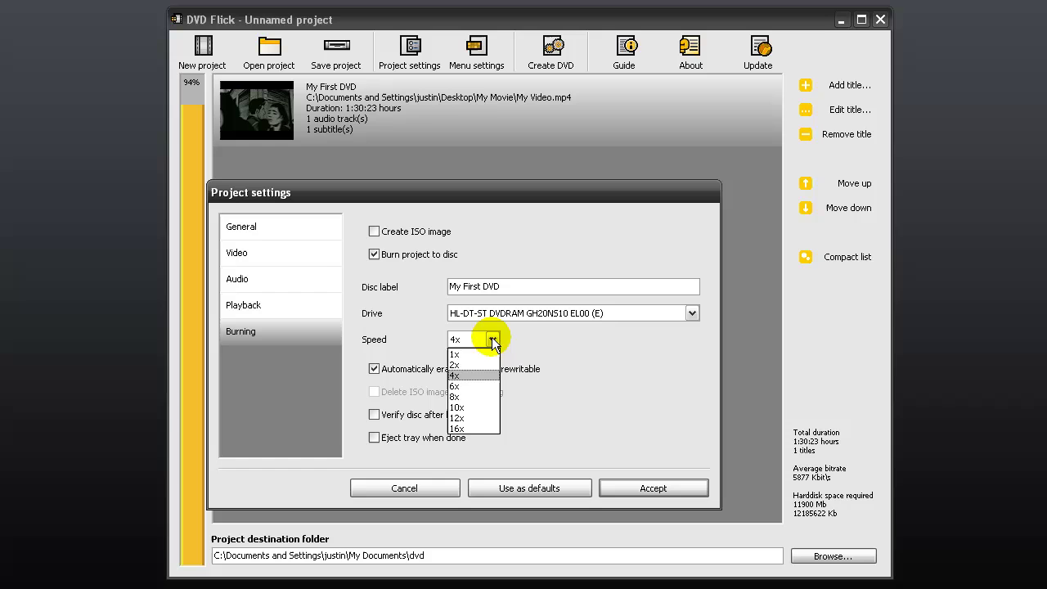
left_click(472, 399)
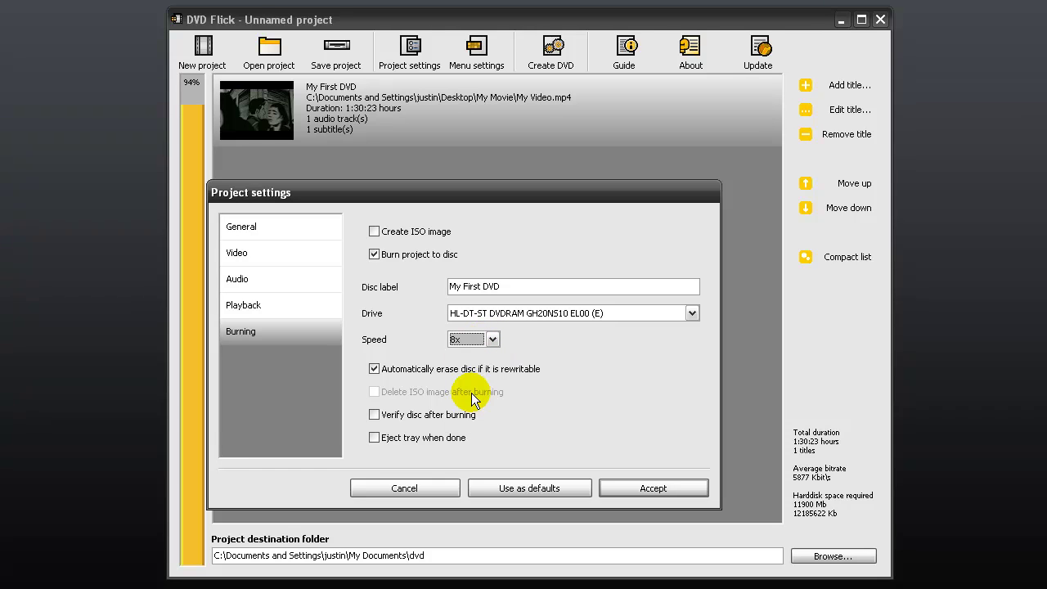
left_click(646, 488)
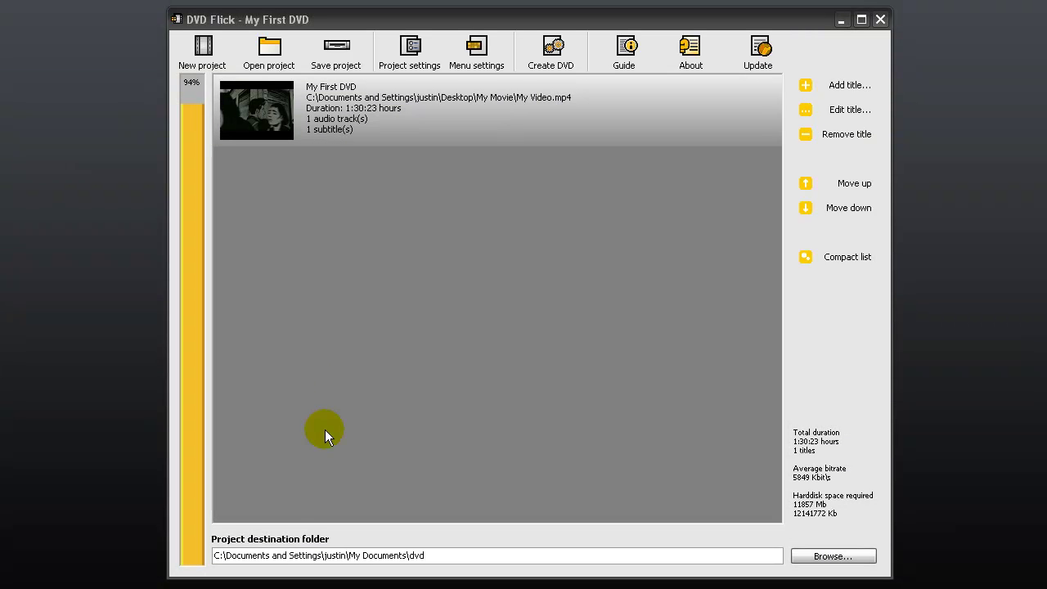
Start creating the DVD, allowing the existing destination folder to be overwritten.
left_click(546, 51)
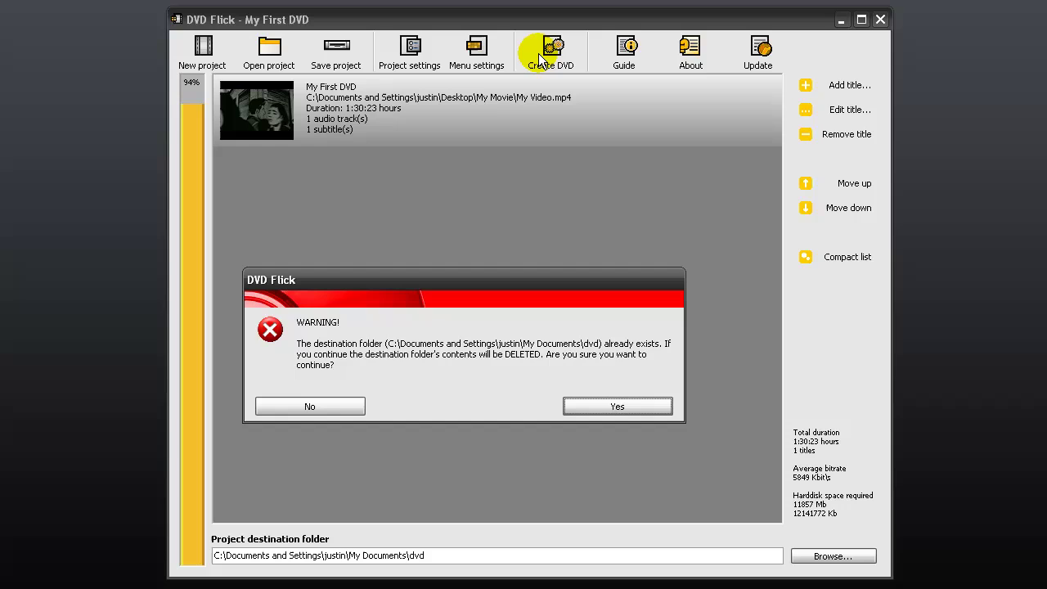
left_click(613, 404)
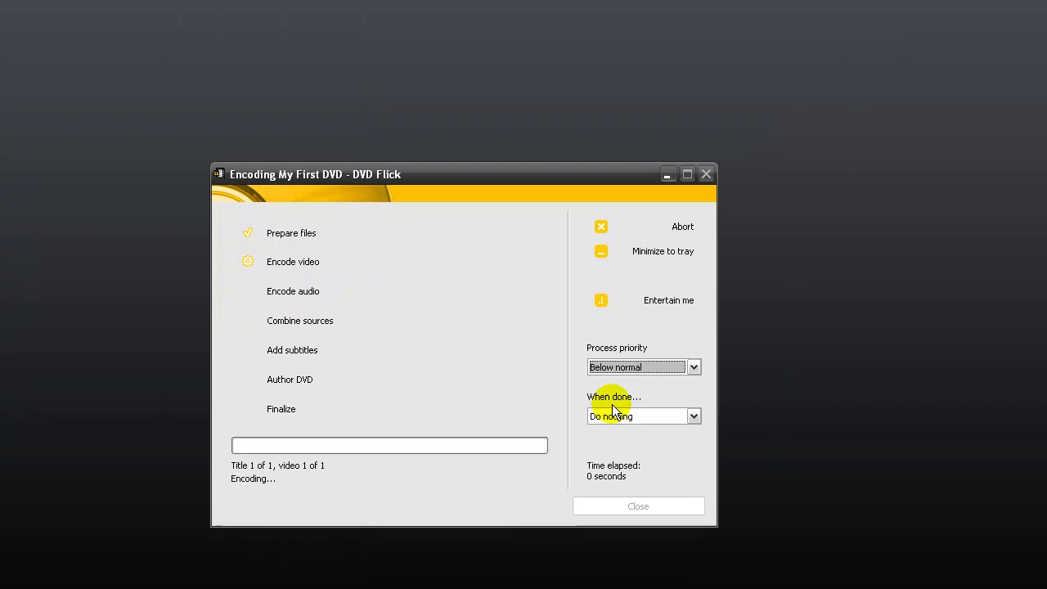